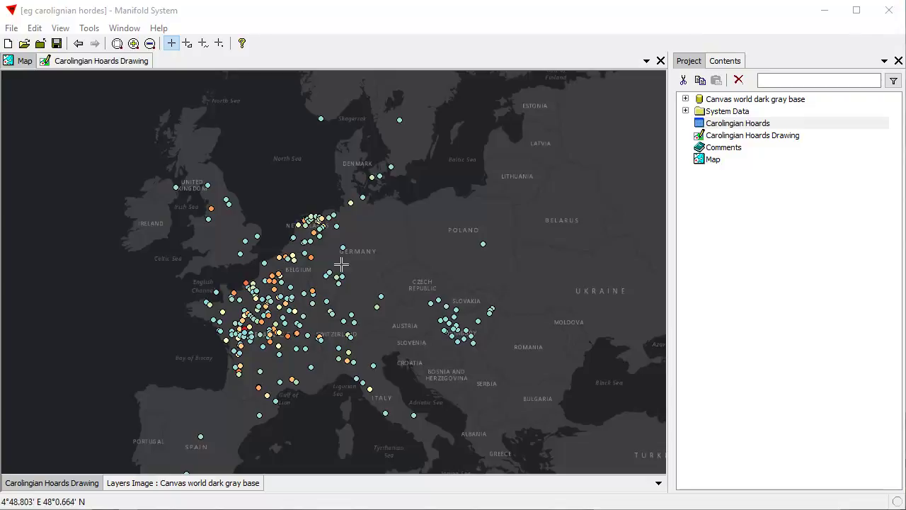
Open the attribute record of the Teloché hoard point in northwestern France from the Carolingian Hoards Drawing layer
left_click(82, 483, "shift")
left_click(83, 483, "shift")
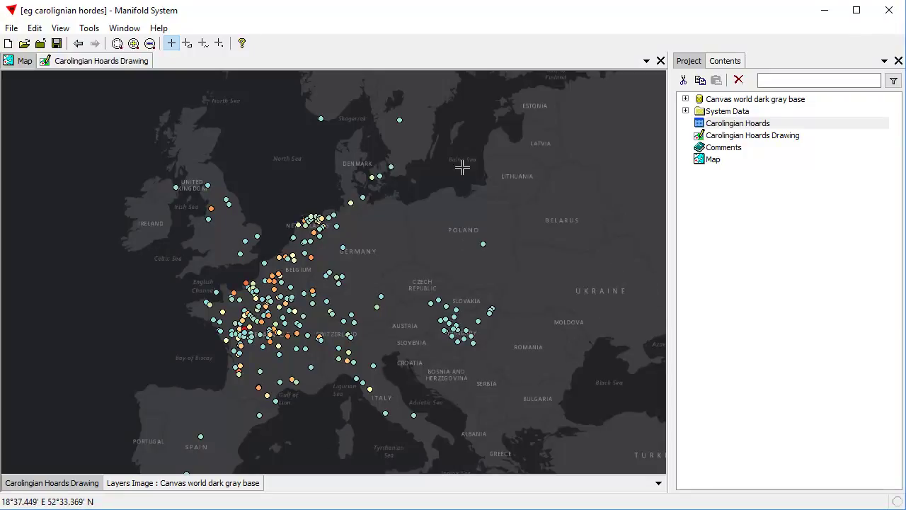
left_click(79, 44)
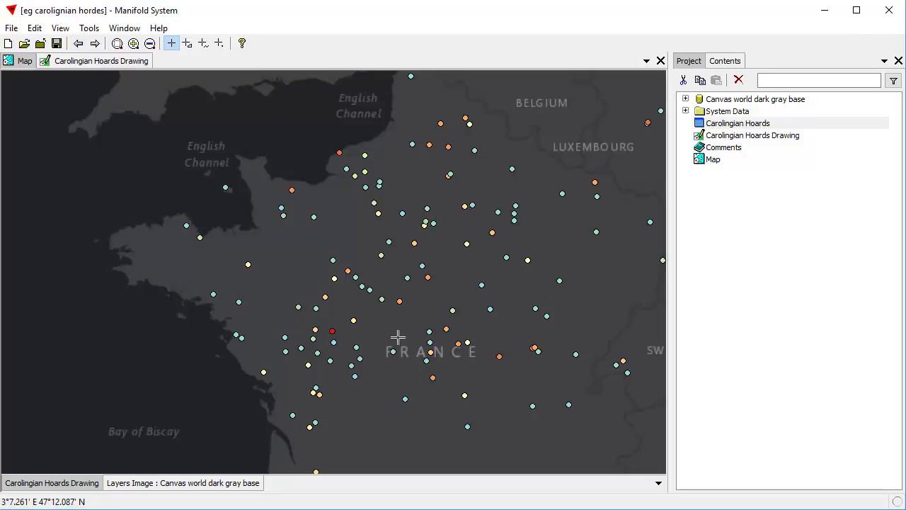
left_click(334, 278)
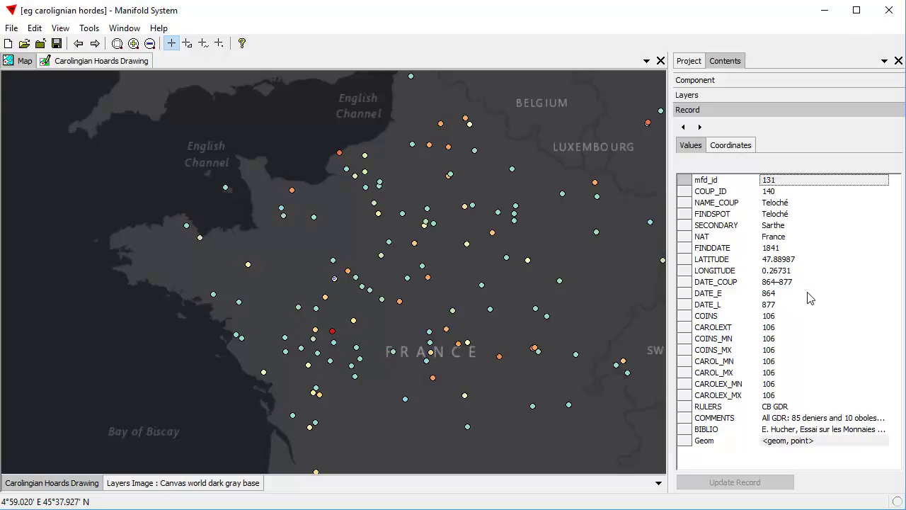
Set the record's FINDDATE to 1842, and undo the edit
left_click(789, 249)
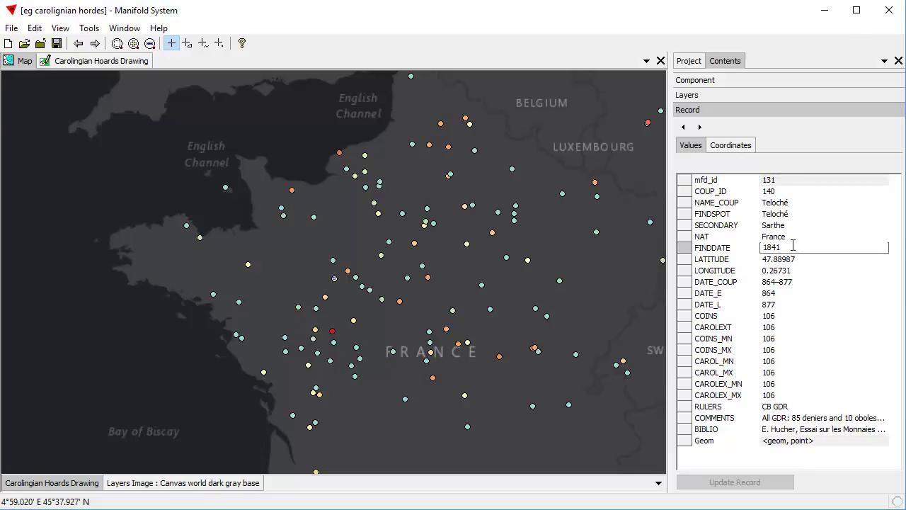
type("2")
key("Return")
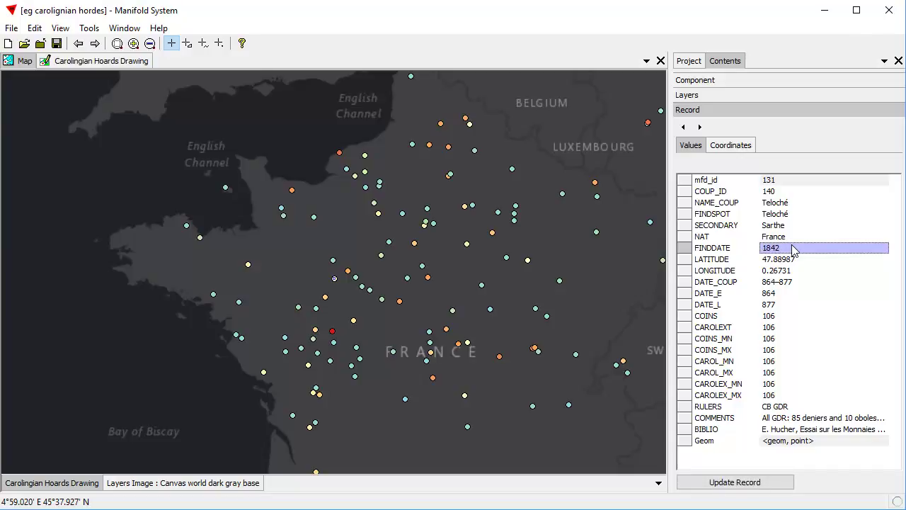
key("ctrl+z")
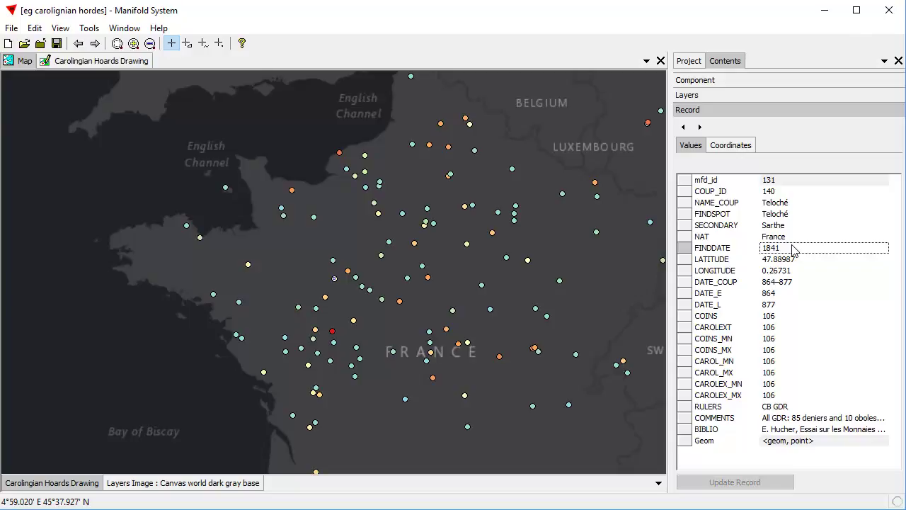
Replace the last digit of FINDDATE to make it 1843, undo that within the cell, and leave the field
left_click(793, 248)
left_click_drag(792, 248, 779, 247)
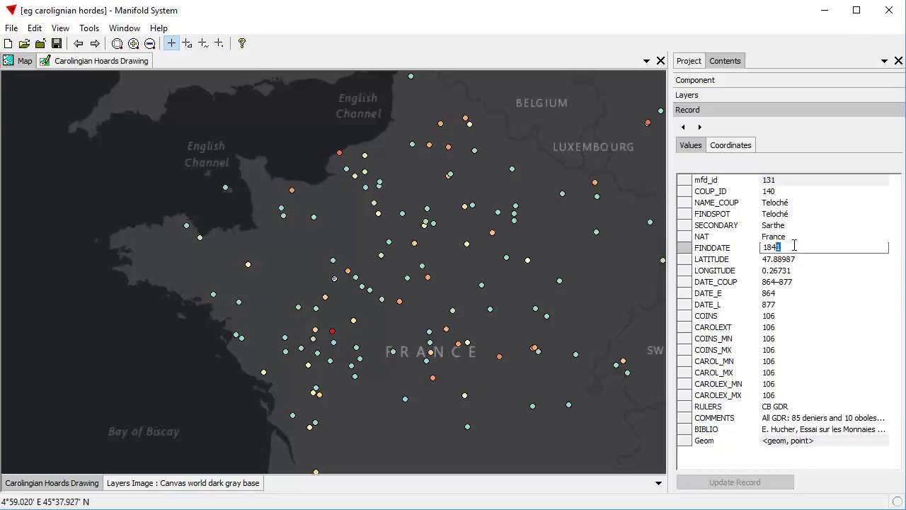
type("3")
right_click(797, 249)
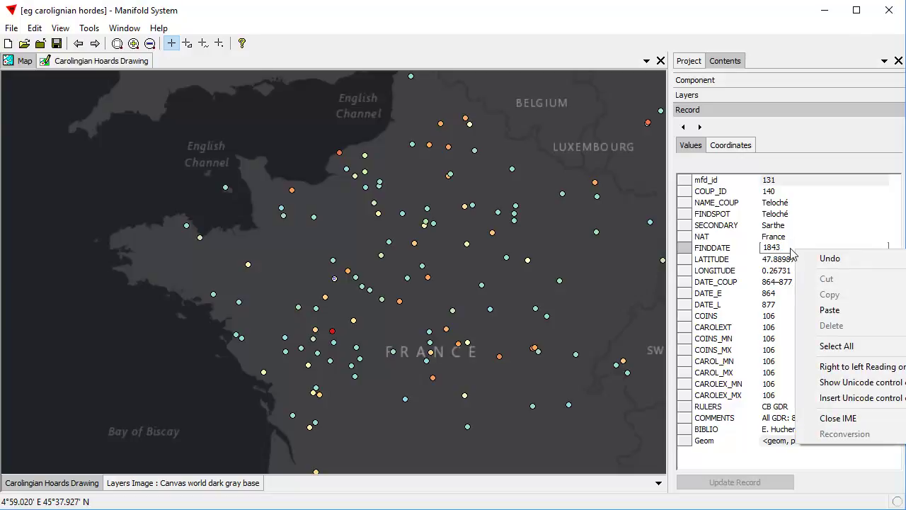
left_click(854, 259)
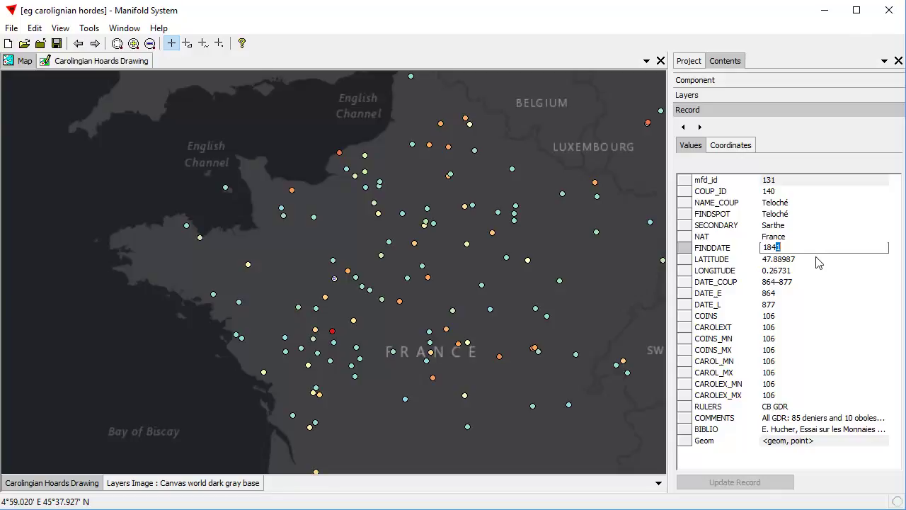
left_click(823, 271)
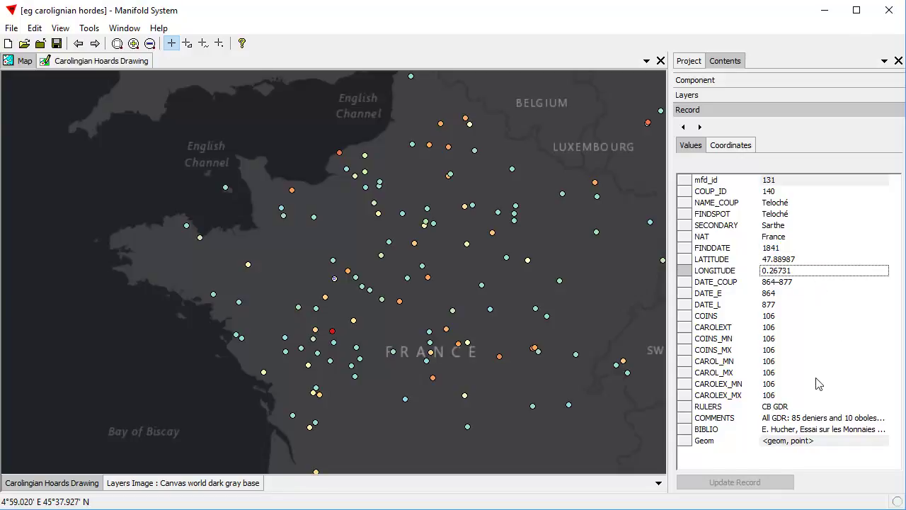
Open the record's COMMENTS value in its text editing dialog and insert a blank line above the text
left_click(776, 418)
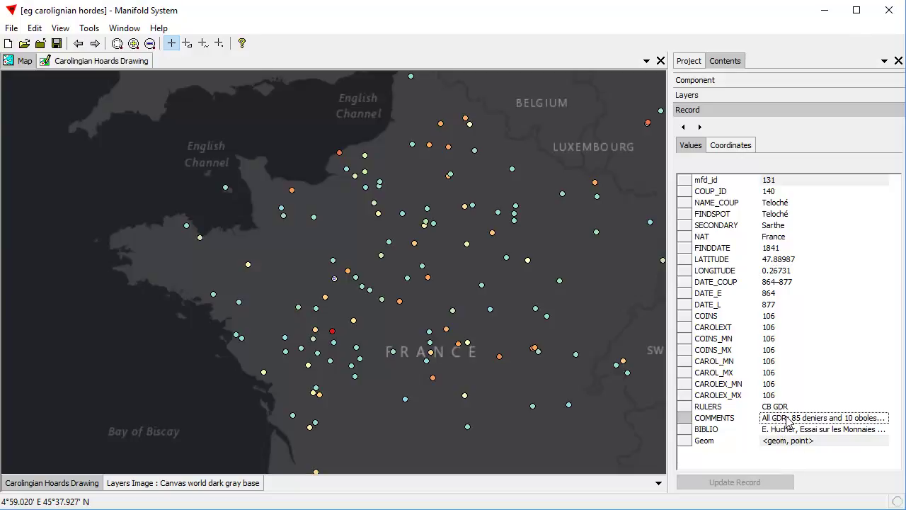
right_click(788, 420)
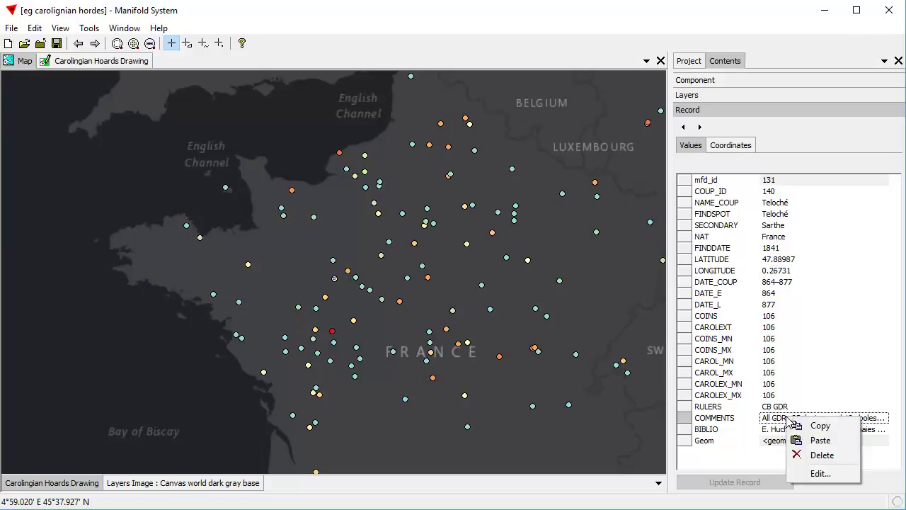
left_click(815, 474)
left_click_drag(500, 170, 530, 126)
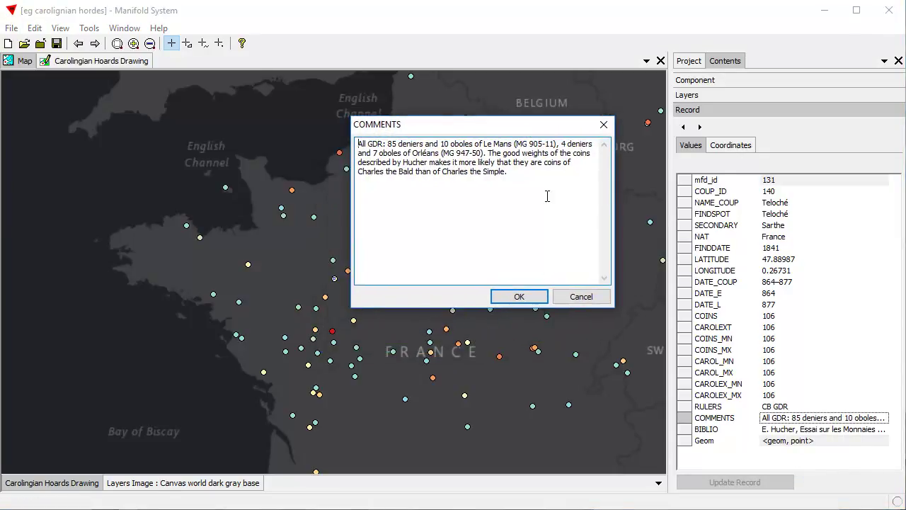
key("Return")
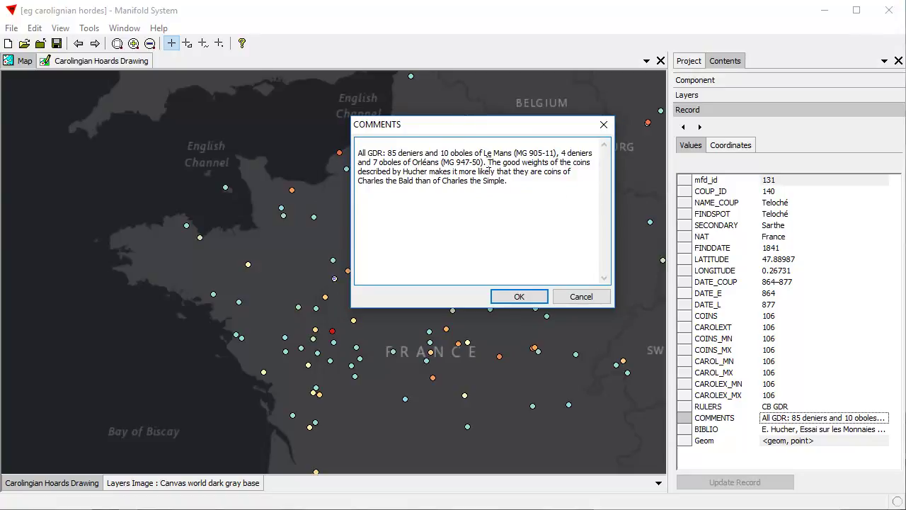
Insert a paragraph break before "The good weights of the coins" in the comment, and undo it
key("Return")
key("Return")
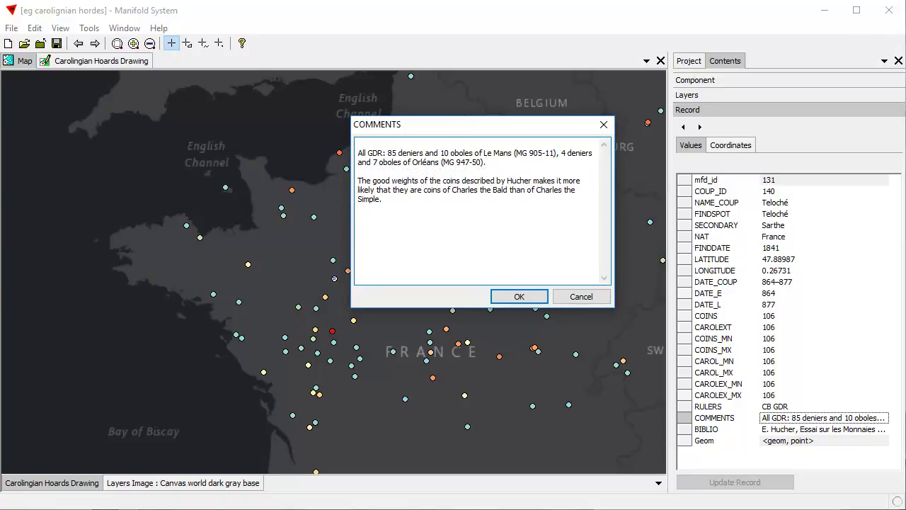
right_click(373, 145)
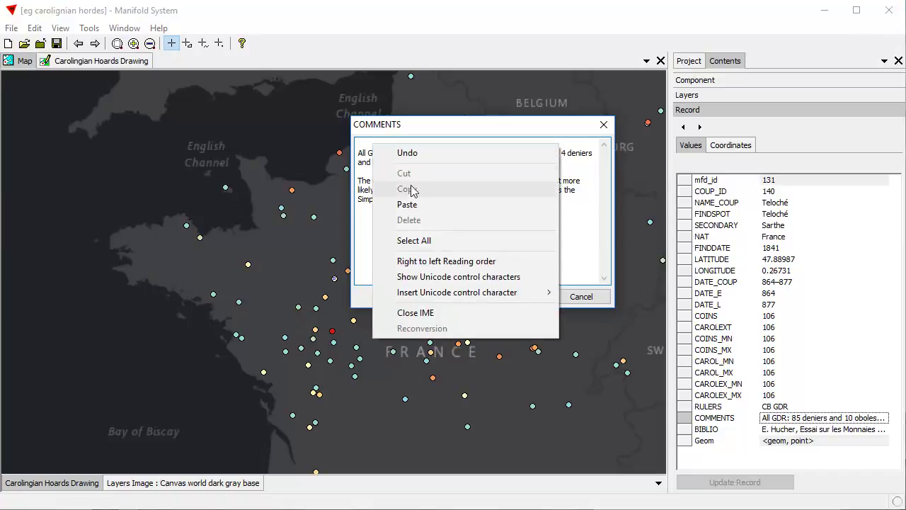
left_click(464, 155)
Switch the comment text to right-to-left reading order and back to left-to-right
right_click(373, 141)
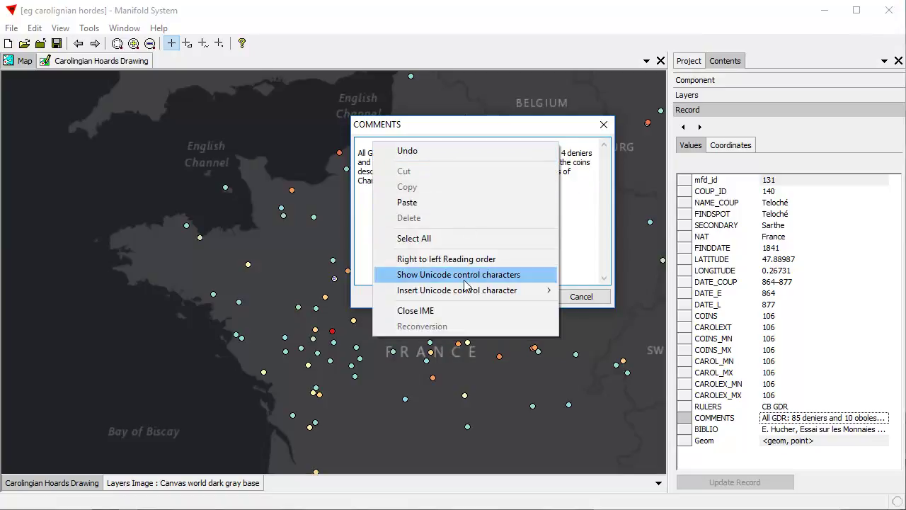
mouse_move(483, 296)
left_click(476, 259)
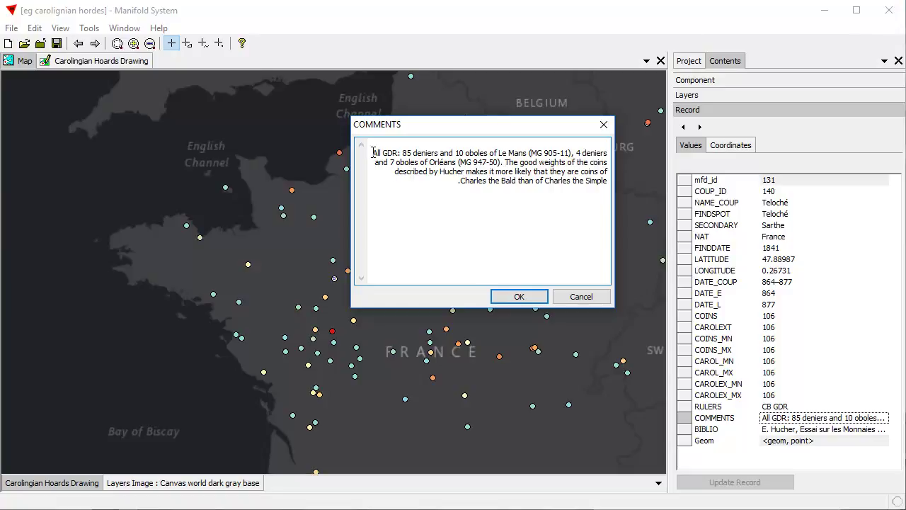
right_click(410, 193)
left_click(432, 313)
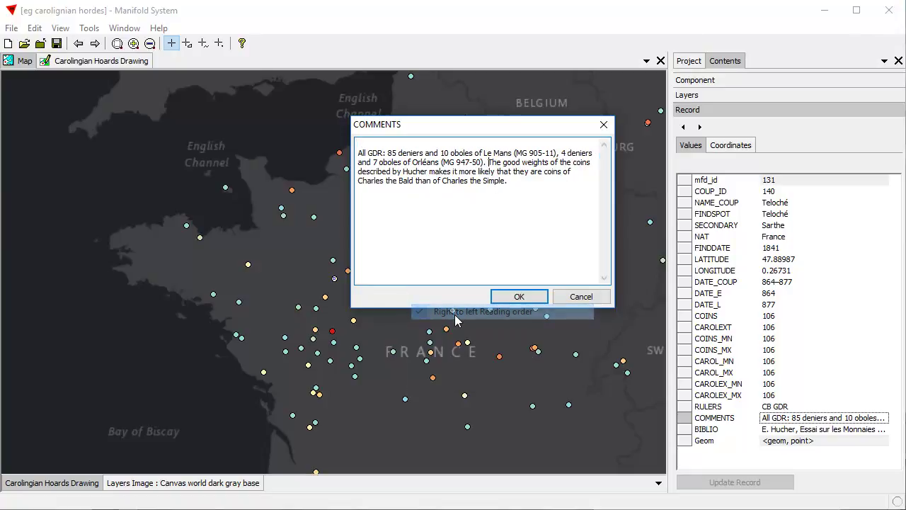
Examine the Unicode control characters that can be inserted into the comment, without adding any
right_click(360, 153)
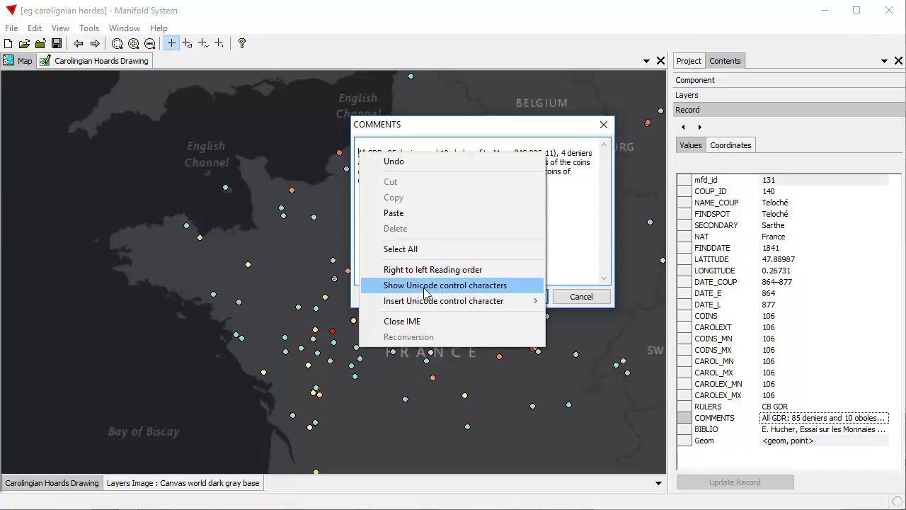
mouse_move(439, 303)
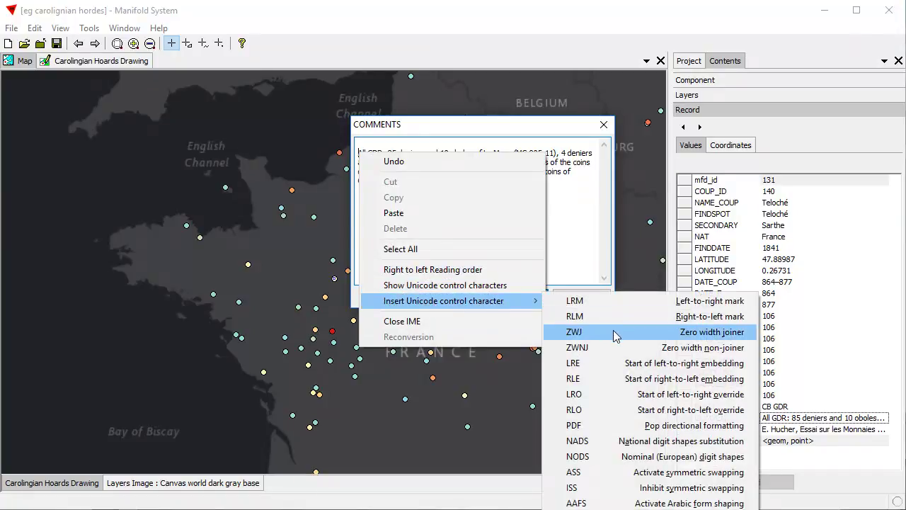
left_click(487, 135)
left_click_drag(463, 130, 429, 53)
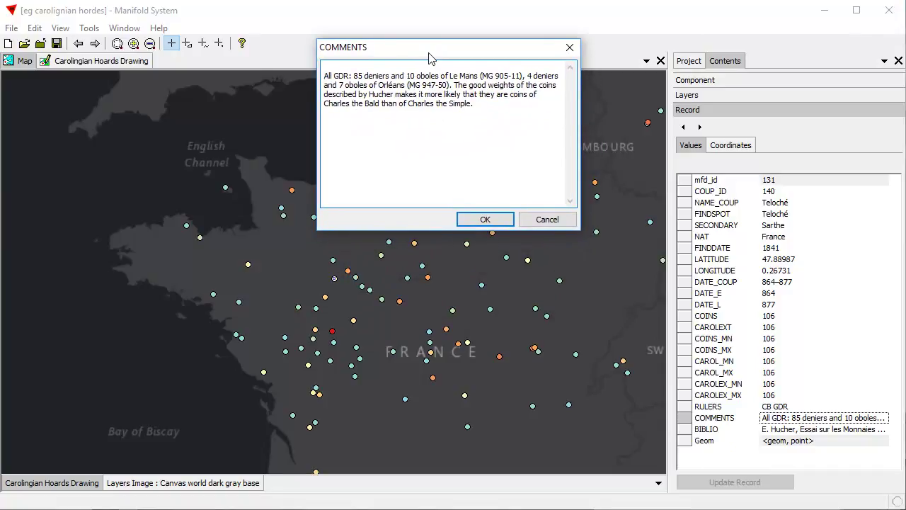
right_click(329, 64)
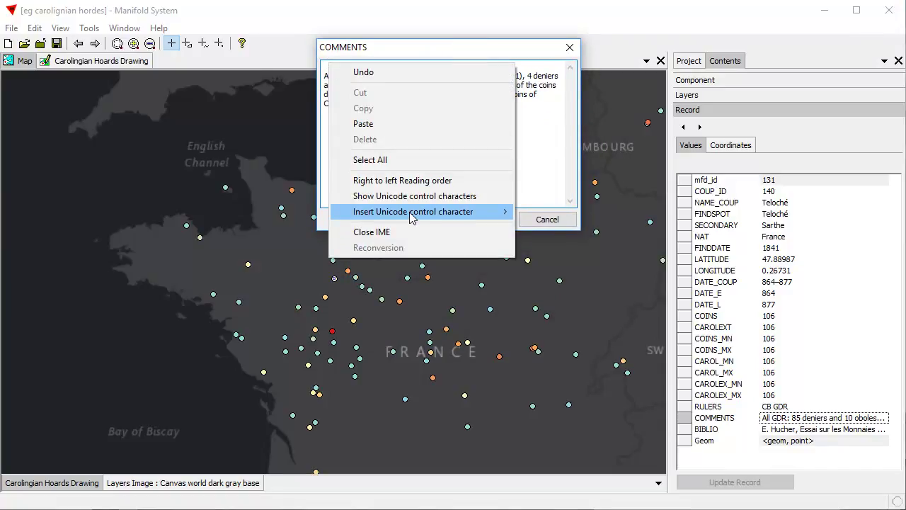
mouse_move(460, 212)
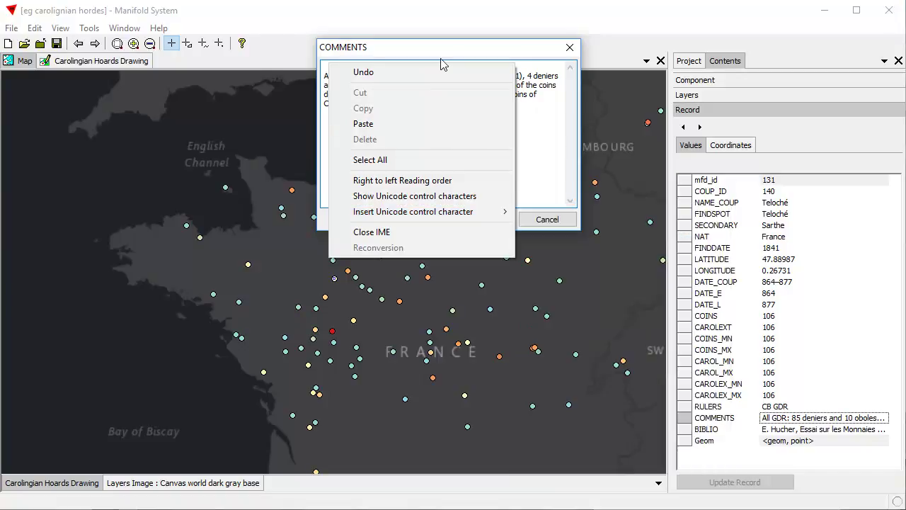
left_click(449, 52)
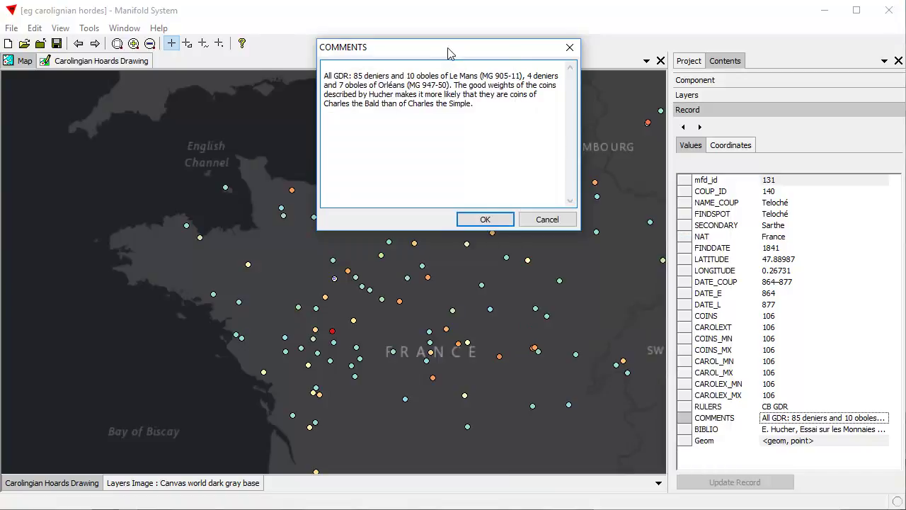
Insert a second blank line above the comment text, and close and reopen the IME on the first line
left_click(325, 74)
key("Return")
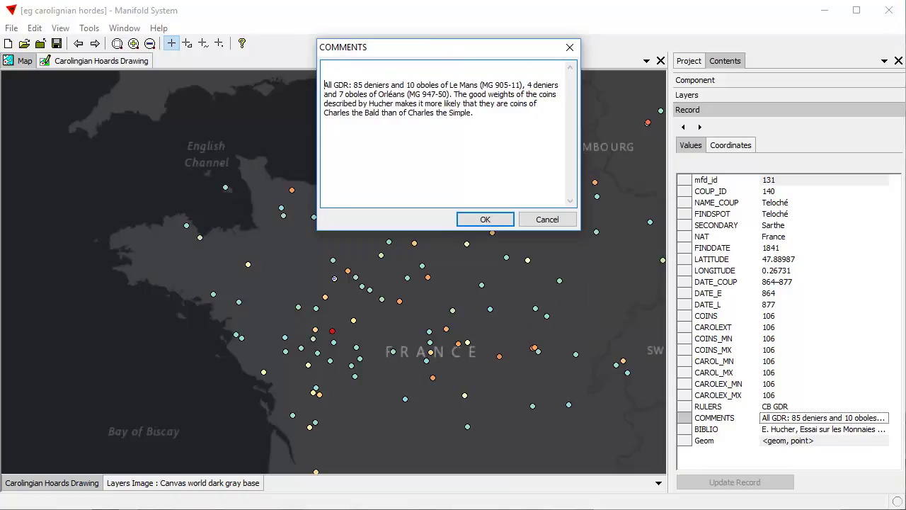
right_click(330, 71)
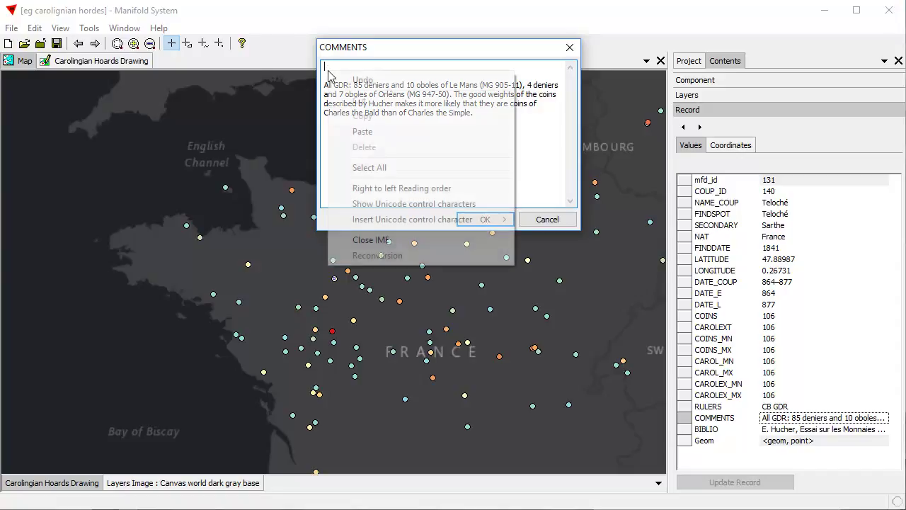
left_click(392, 238)
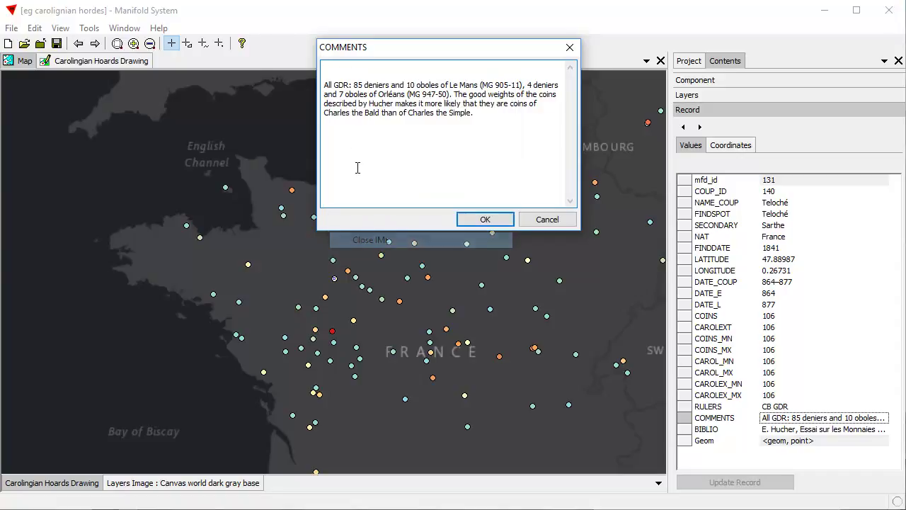
right_click(336, 65)
left_click(390, 237)
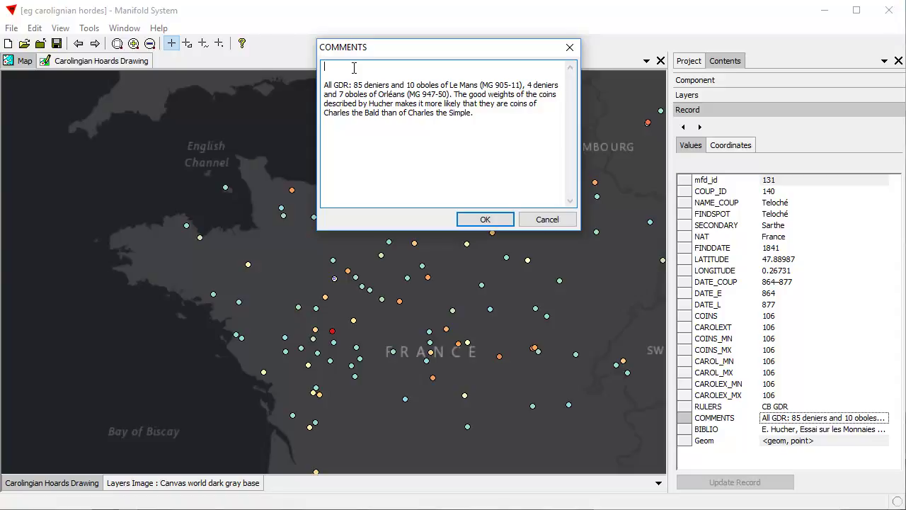
Enter にほんご on the comment's first line using the Japanese IME candidates and accept the edited COMMENTS text
type("ni")
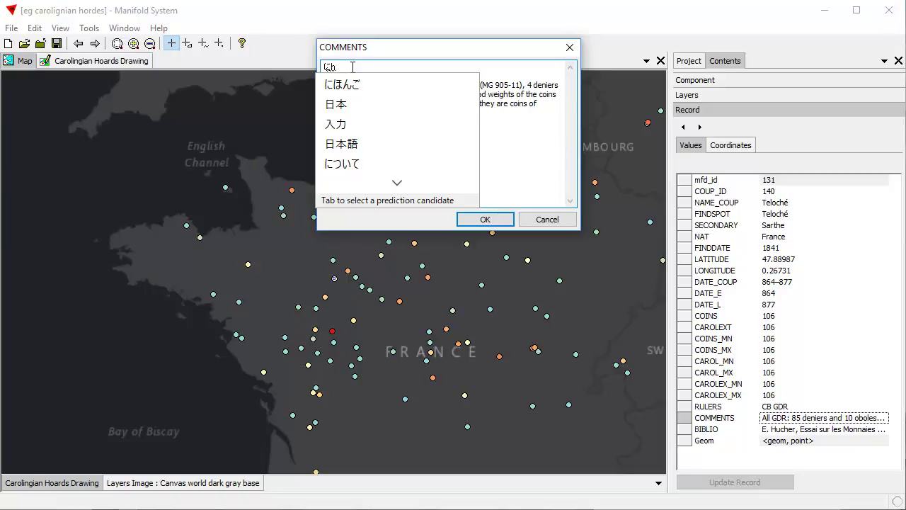
type("ほんご")
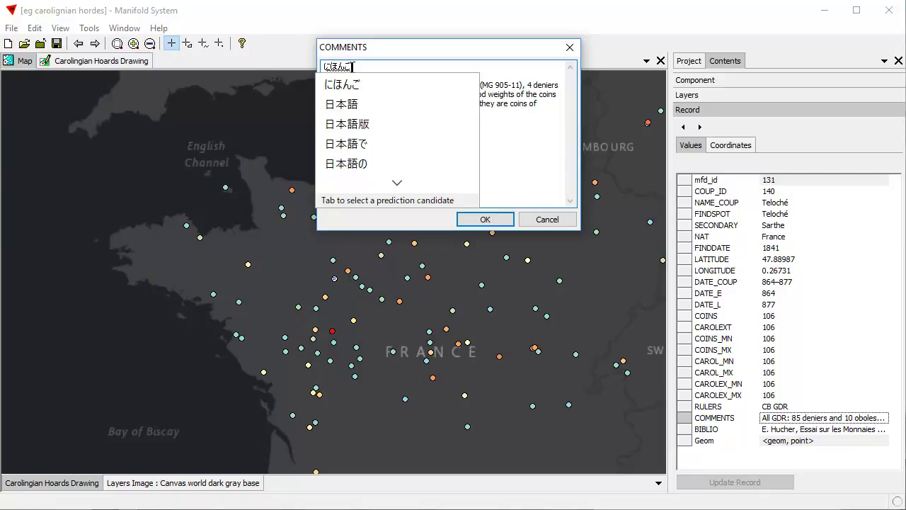
left_click(397, 183)
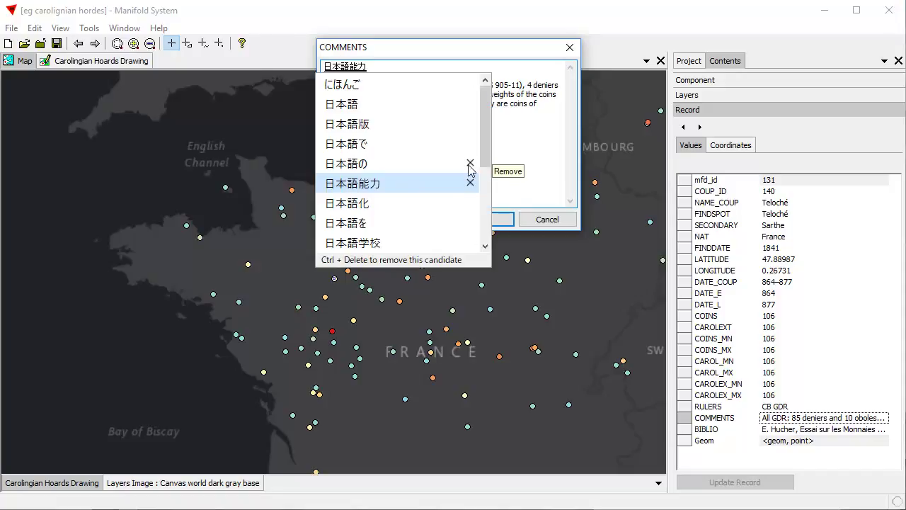
mouse_move(486, 154)
left_mouse_down()
mouse_move(485, 233)
mouse_move(495, 142)
left_mouse_up()
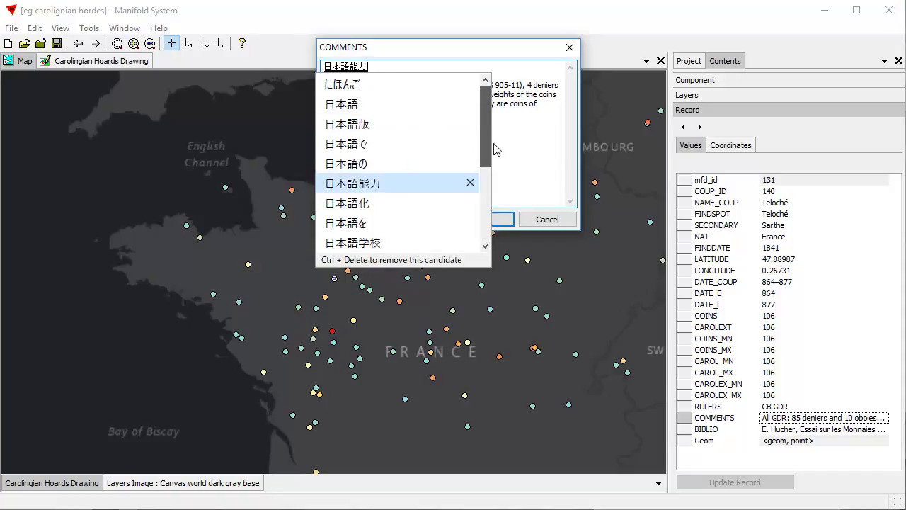
left_click(370, 85)
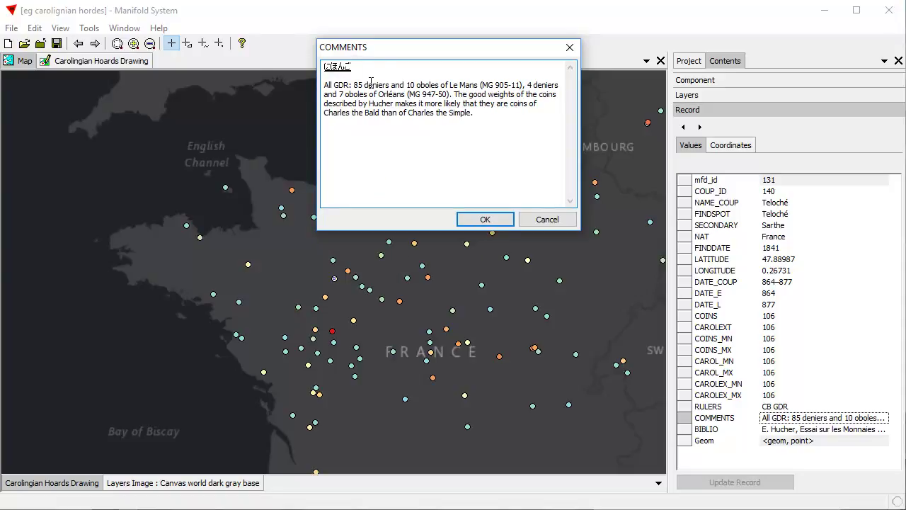
key("Return")
left_click(486, 220)
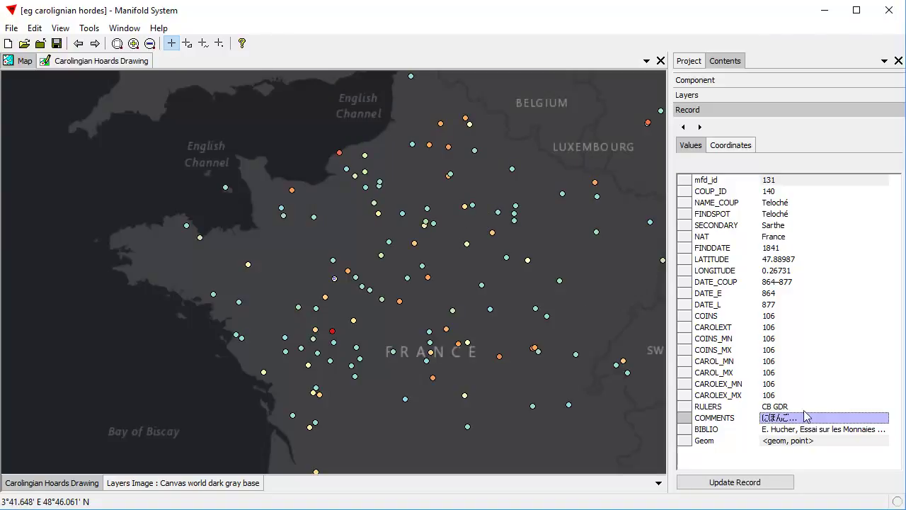
Commit the edited COMMENTS value to the hoard record
left_click(778, 481)
left_click(776, 483)
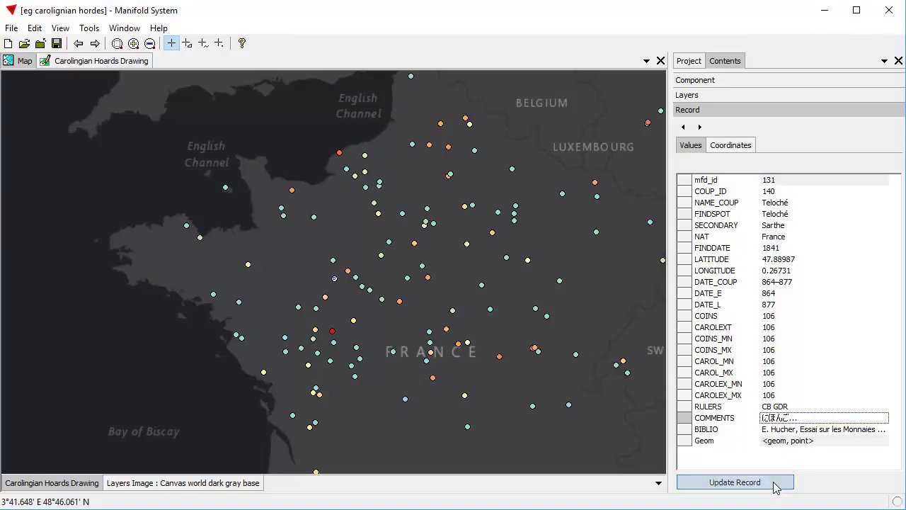
Add This is Kanji for "nihongo" meaning japanese language... after にほんご in the COMMENTS text, accept it and update the record
right_click(790, 418)
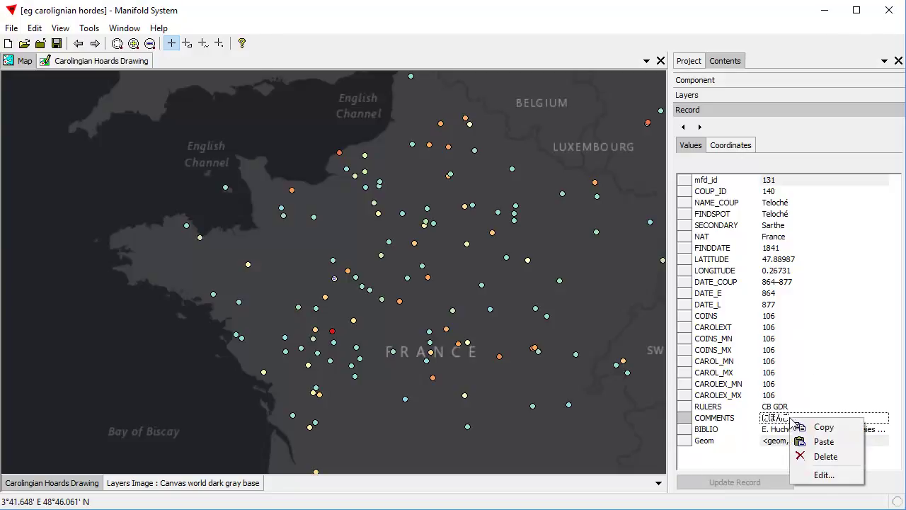
left_click(825, 476)
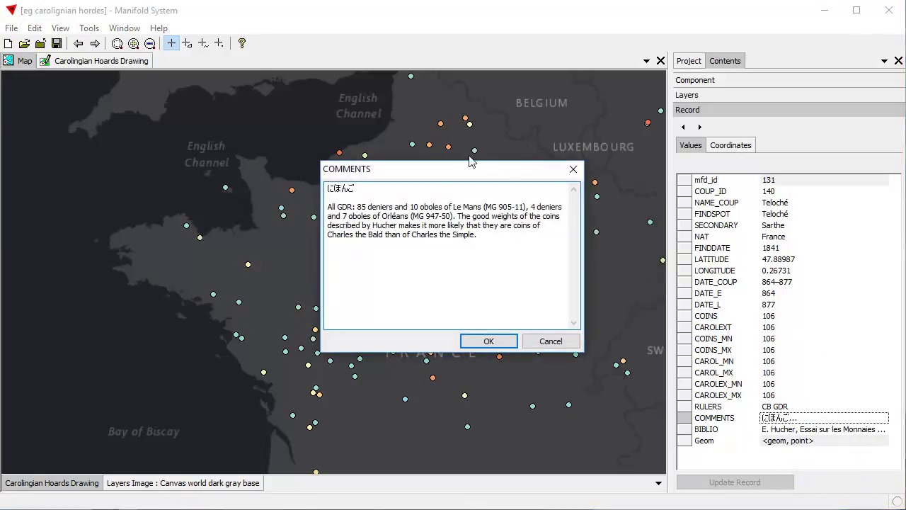
left_click_drag(425, 174, 531, 165)
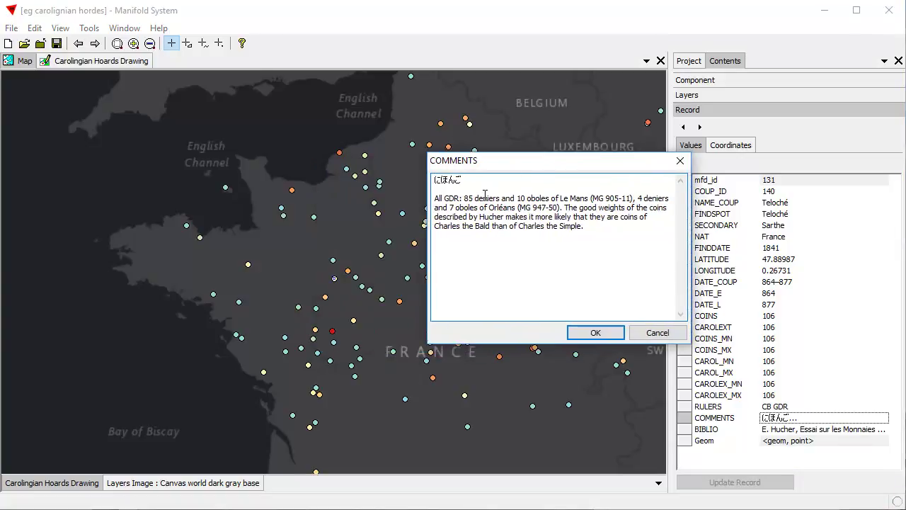
right_click(491, 182)
left_click(570, 352)
type("This is Kanji")
key("BackSpace")
key("BackSpace")
type("Kanji for \"nihong")
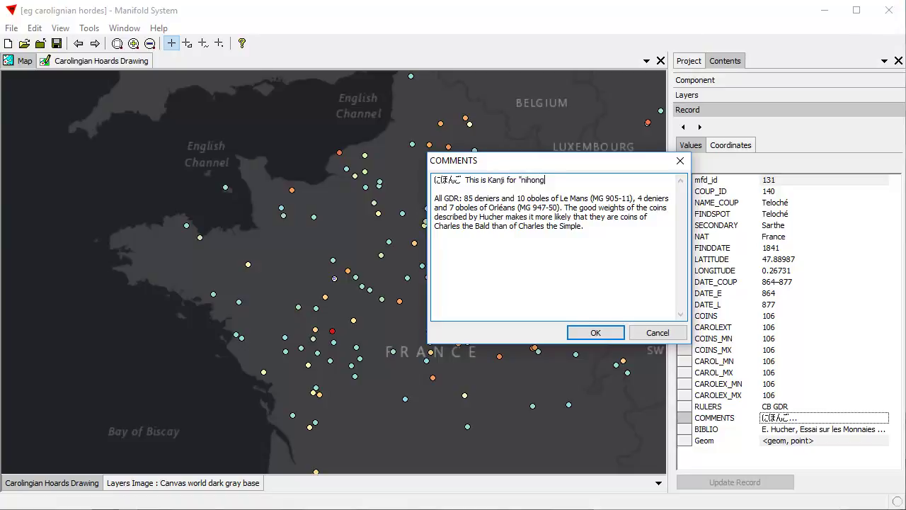
type("o\" meaning japanese language...")
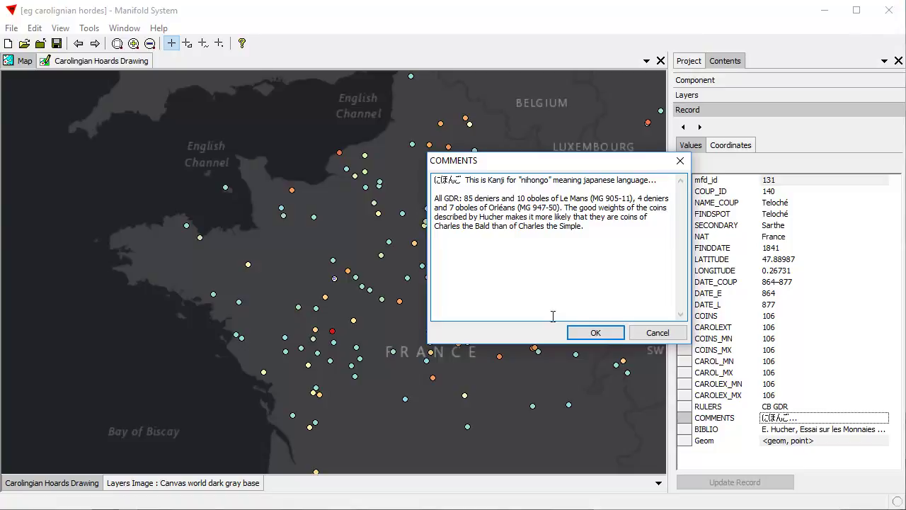
left_click(591, 332)
right_click(812, 417)
left_click(769, 485)
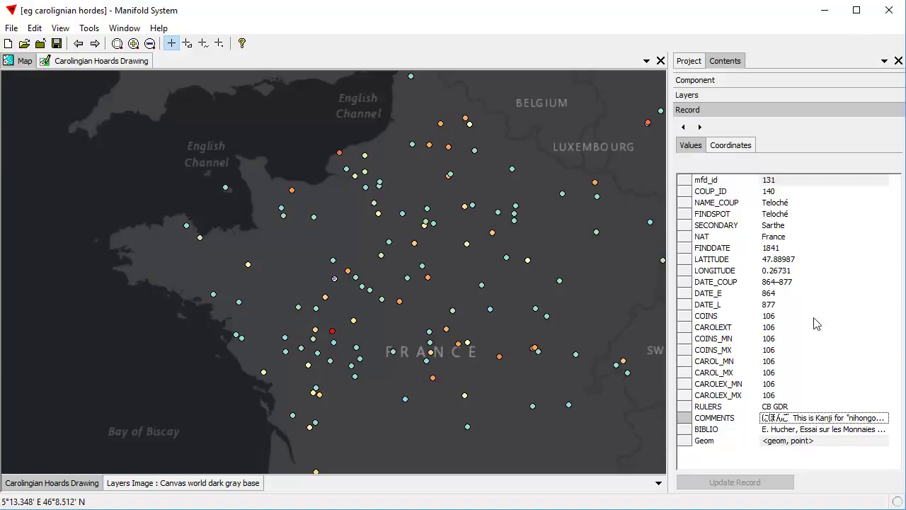
Open the DATE_L value for in-place editing and leave it without entering anything, trying this twice
left_click(776, 308)
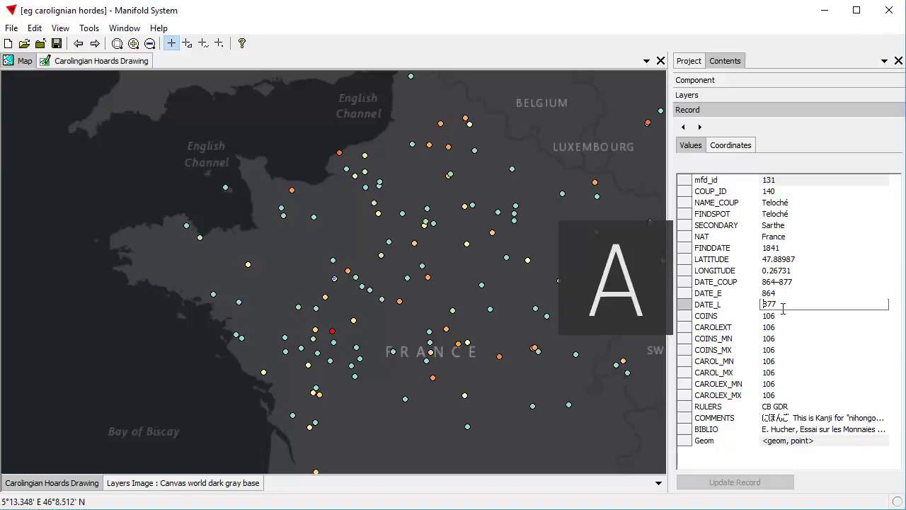
left_click(792, 340)
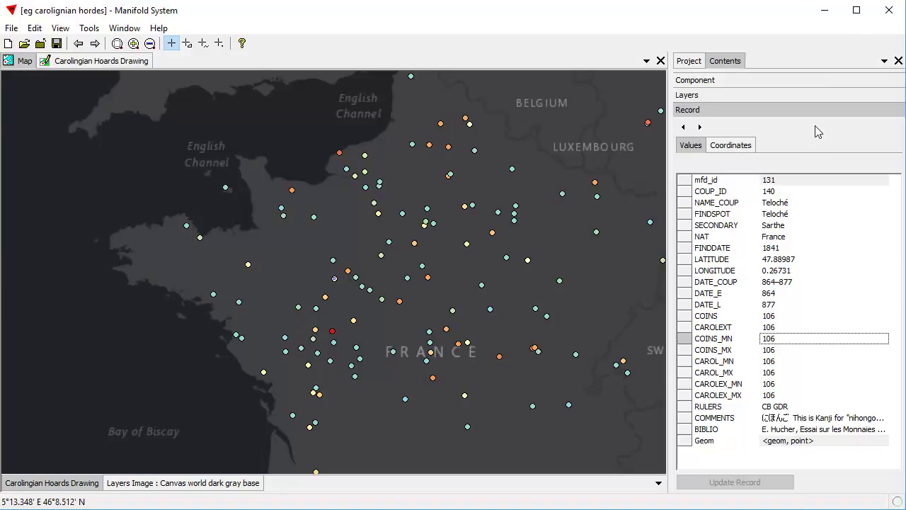
left_click(777, 305)
left_click(777, 306)
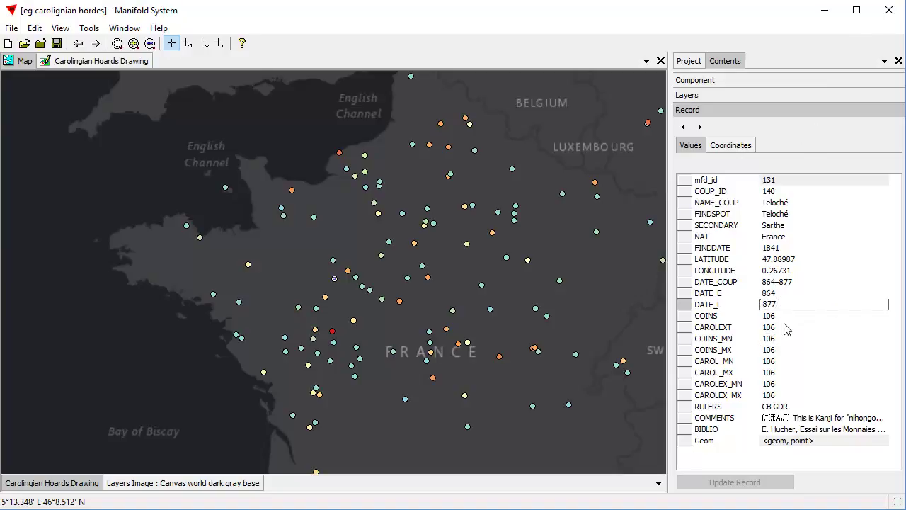
left_click(772, 322)
View the full COMMENTS text in its editing dialog and close it without accepting any edits
right_click(795, 419)
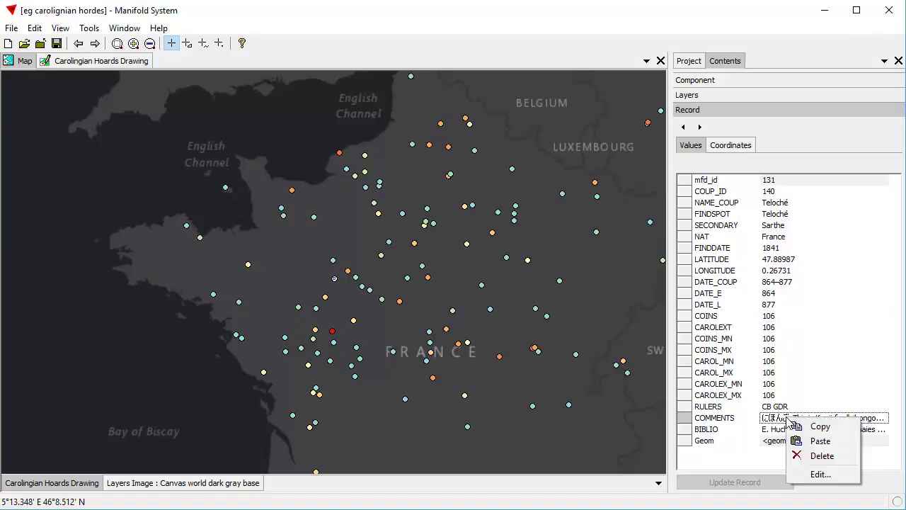
left_click(821, 473)
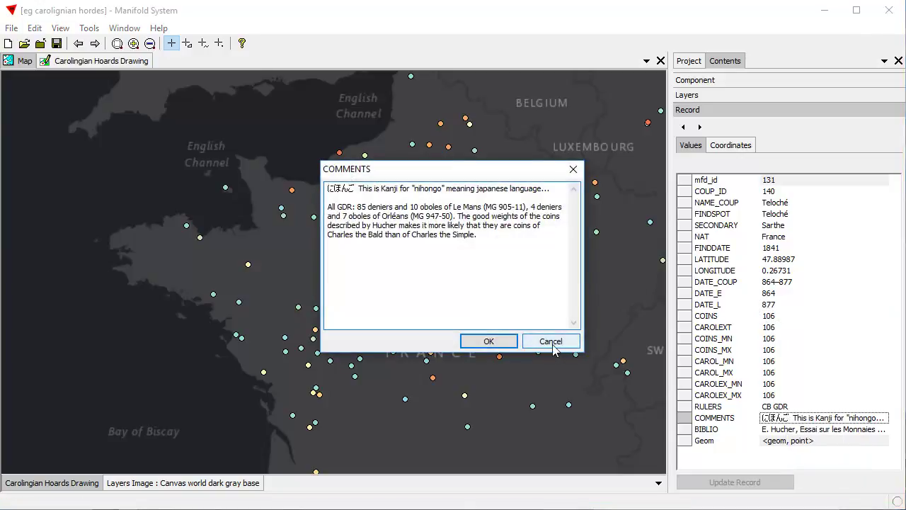
left_click(552, 343)
Copy the COINS value 106, paste it into DATE_L and undo the paste
left_click(777, 319)
right_click(777, 323)
left_click(790, 327)
left_click(776, 309)
right_click(777, 314)
left_click(788, 331)
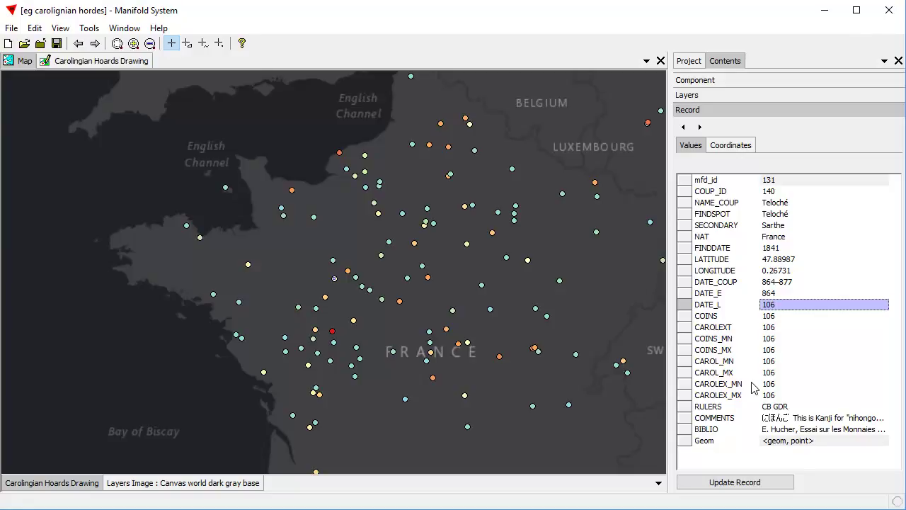
key("ctrl+z")
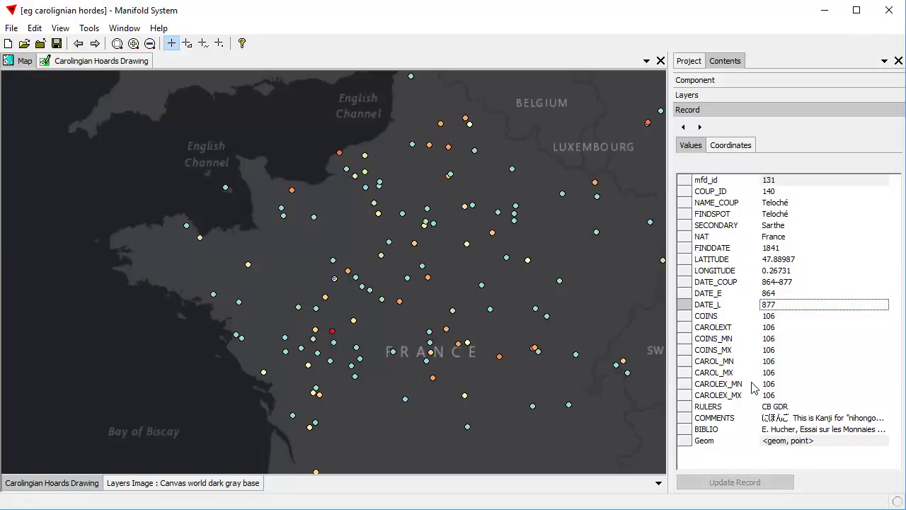